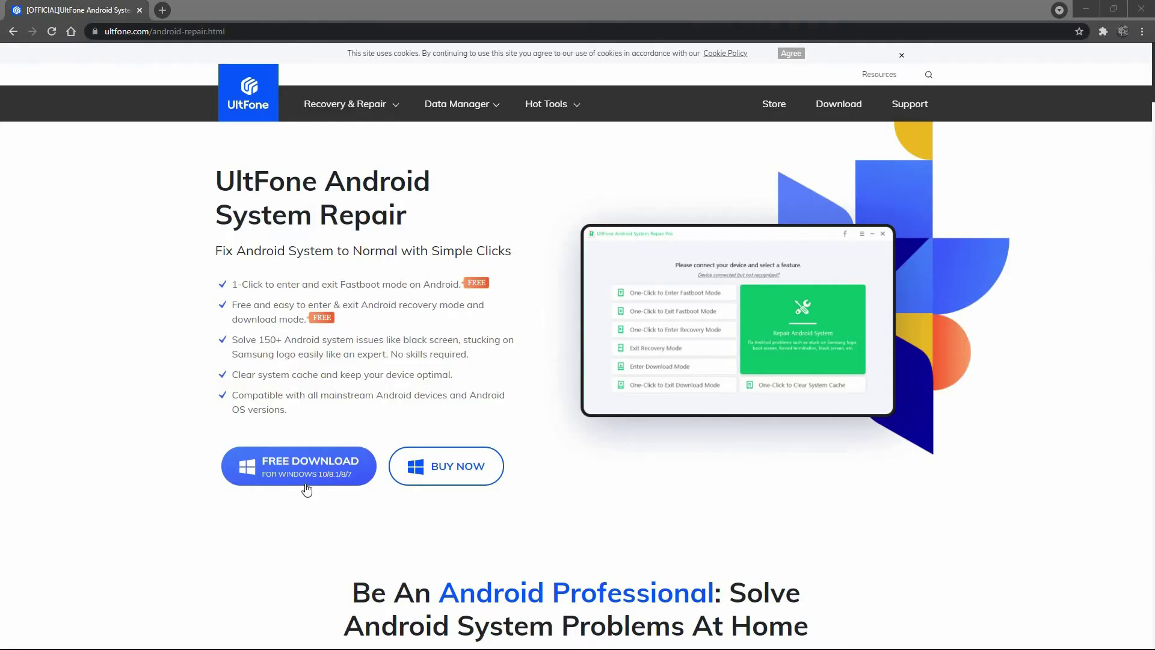
- Download the Windows installer for UltFone Android System Repair from the UltFone website
left_click(307, 473)
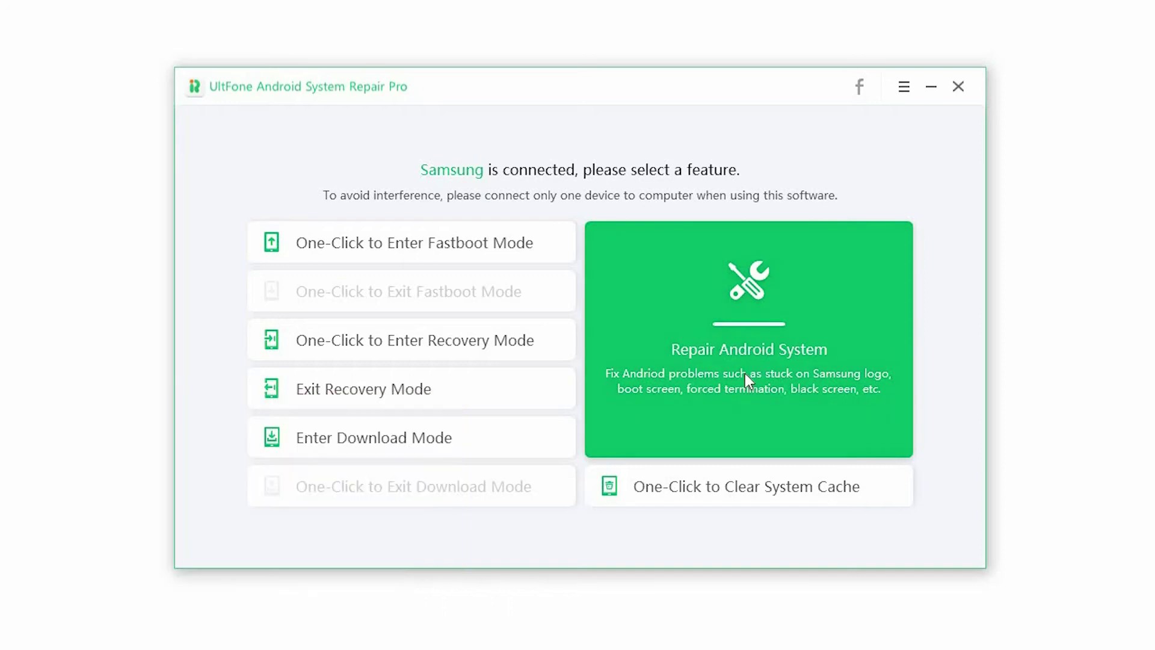
- Open the Repair Android System feature for the connected Samsung phone
left_click(745, 373)
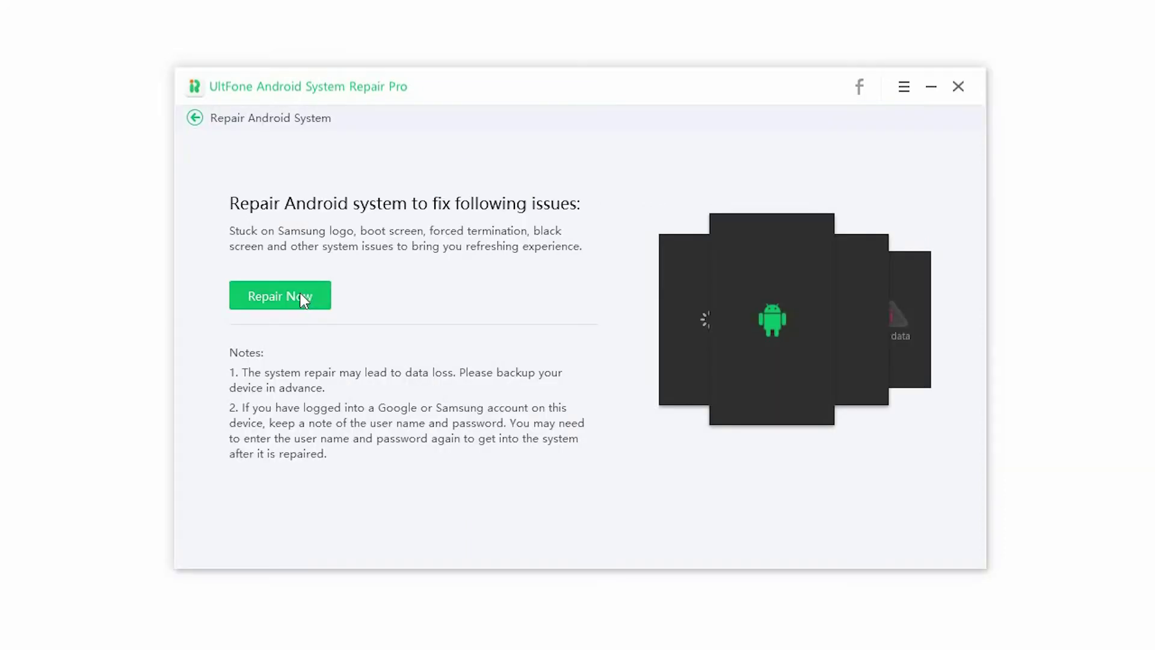
- Enter Samsung Galaxy S7 Edge SM-G935F, Hungary, T-Mobile and download its firmware
left_click(280, 296)
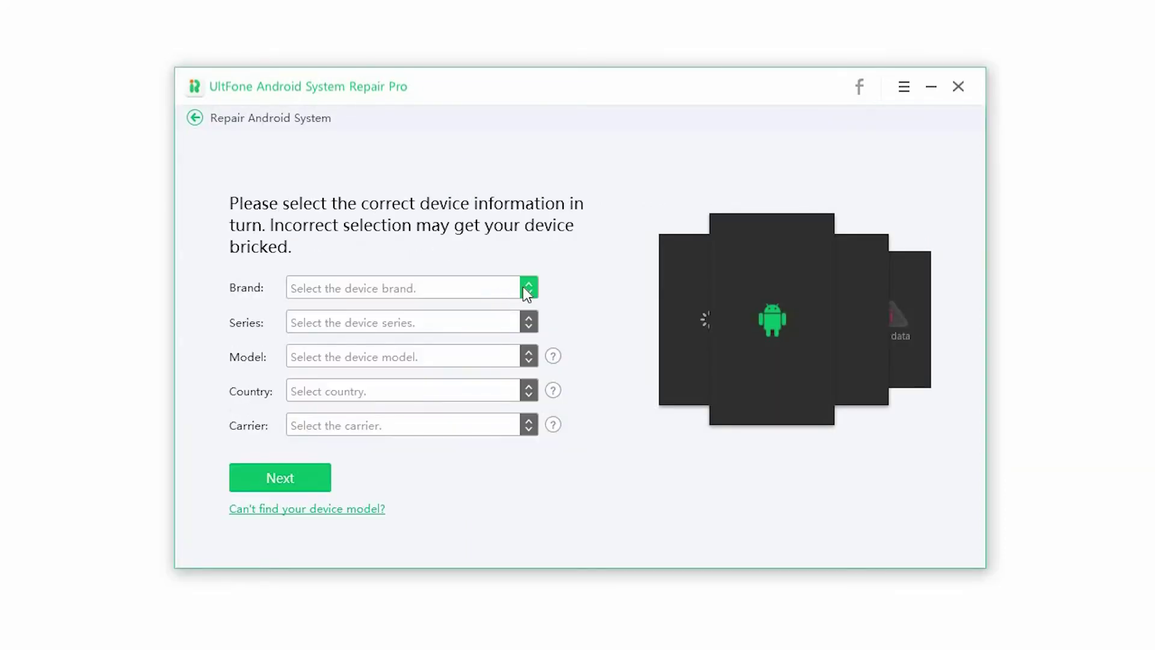
left_click(529, 390)
scroll(351, 525, "down", 5)
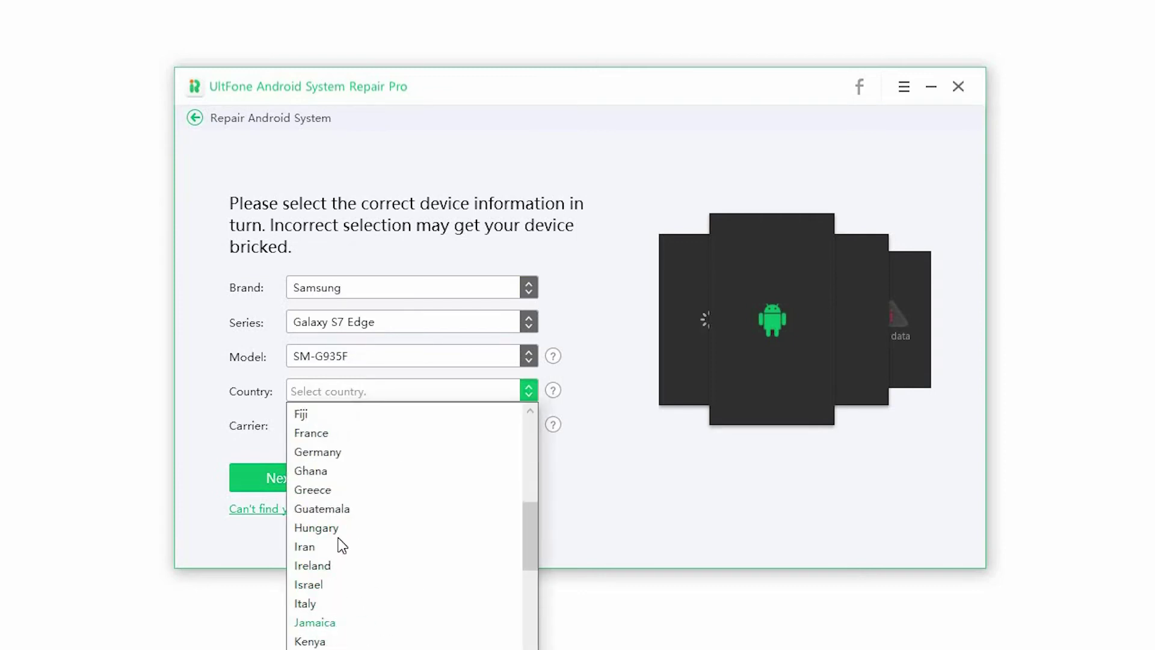
scroll(343, 542, "down", 5)
scroll(355, 560, "down", 5)
scroll(354, 561, "down", 5)
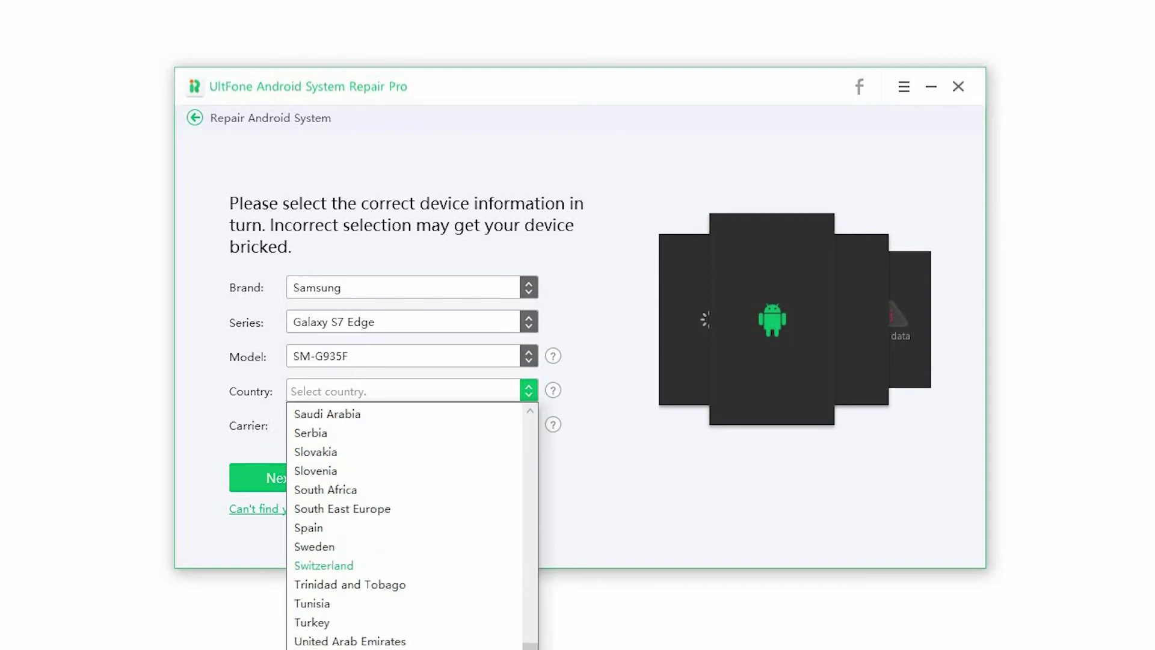
scroll(379, 479, "up", 5)
scroll(370, 543, "up", 5)
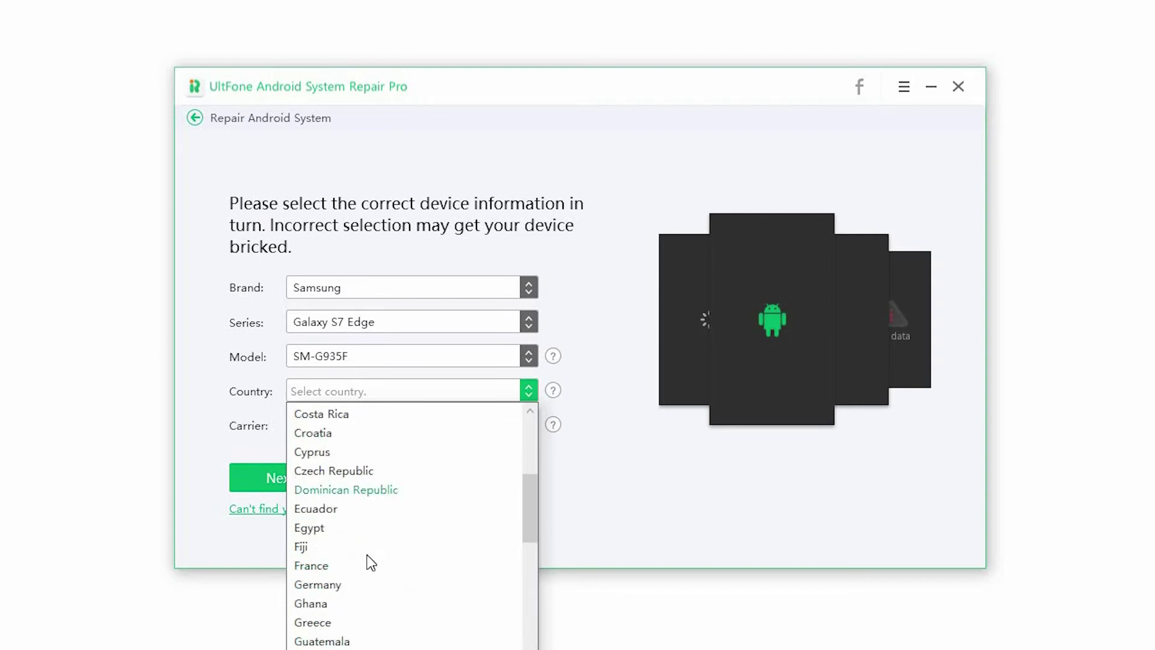
scroll(361, 599, "up", 2)
key("Return")
left_click(378, 425)
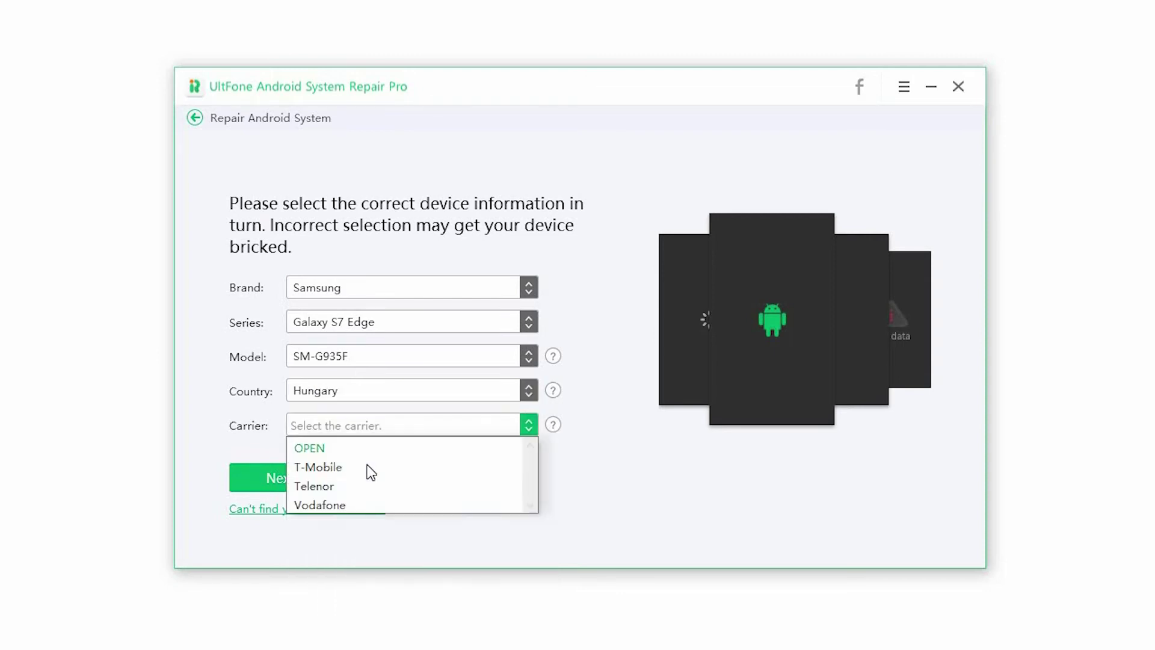
left_click(366, 466)
left_click(301, 478)
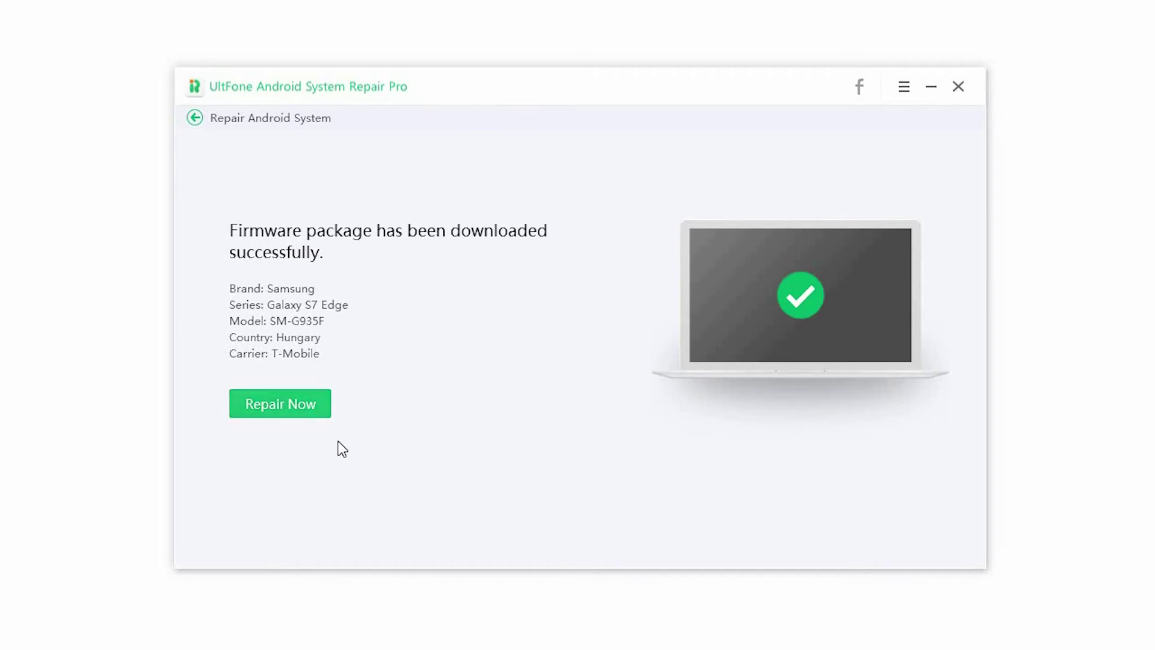
- Start repairing with the downloaded Galaxy S7 Edge firmware to show the pre-repair tips
left_click(294, 402)
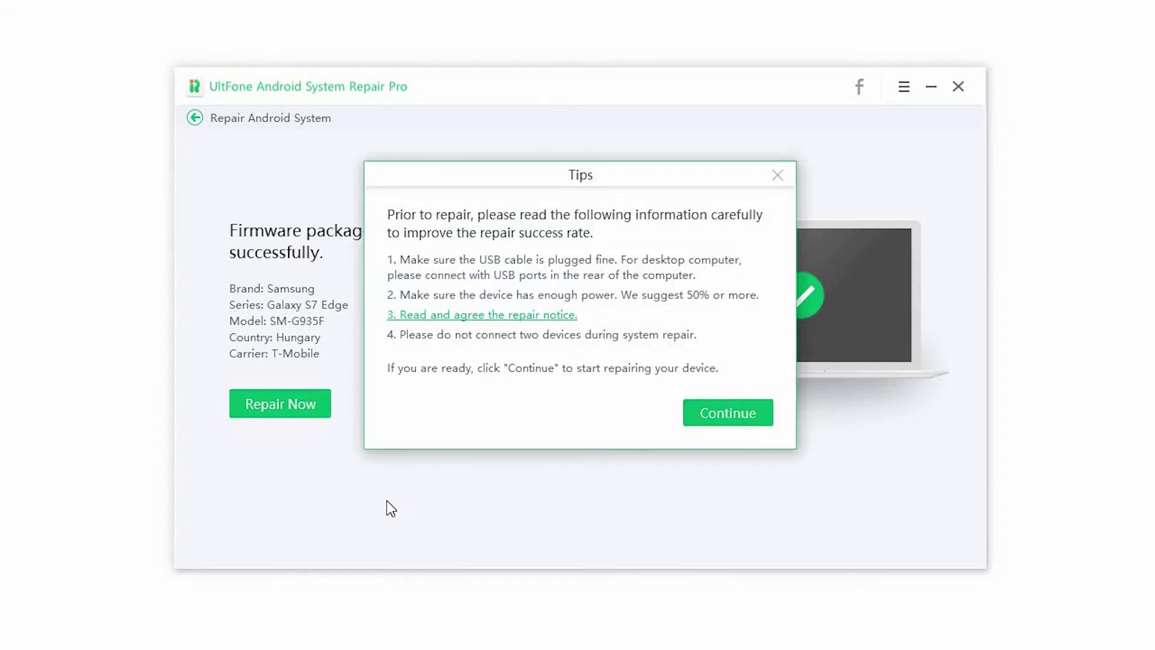